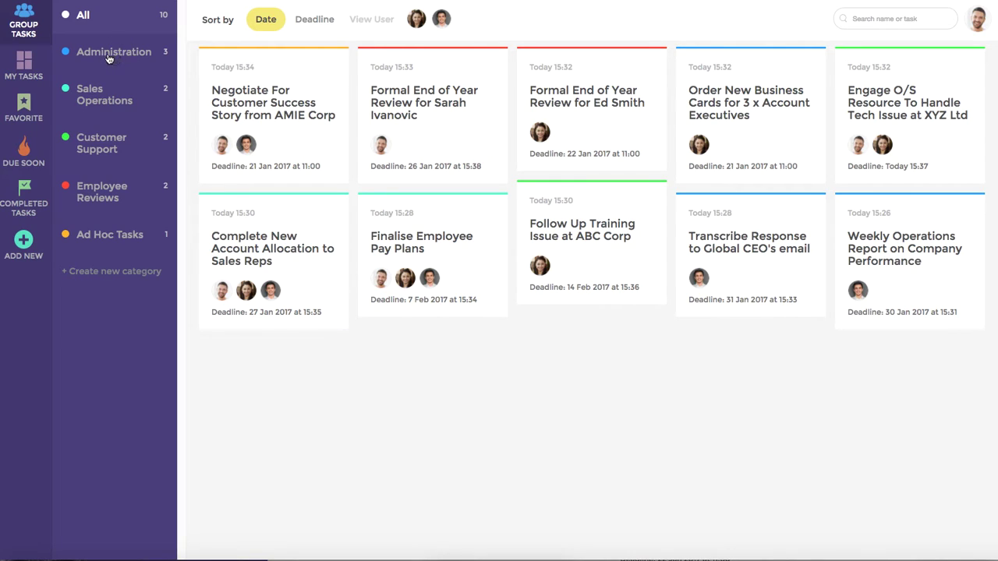
Filter the board by Administration, Sales Operations, Customer Support, Employee Reviews and Ad Hoc, then show all.
left_click(97, 53)
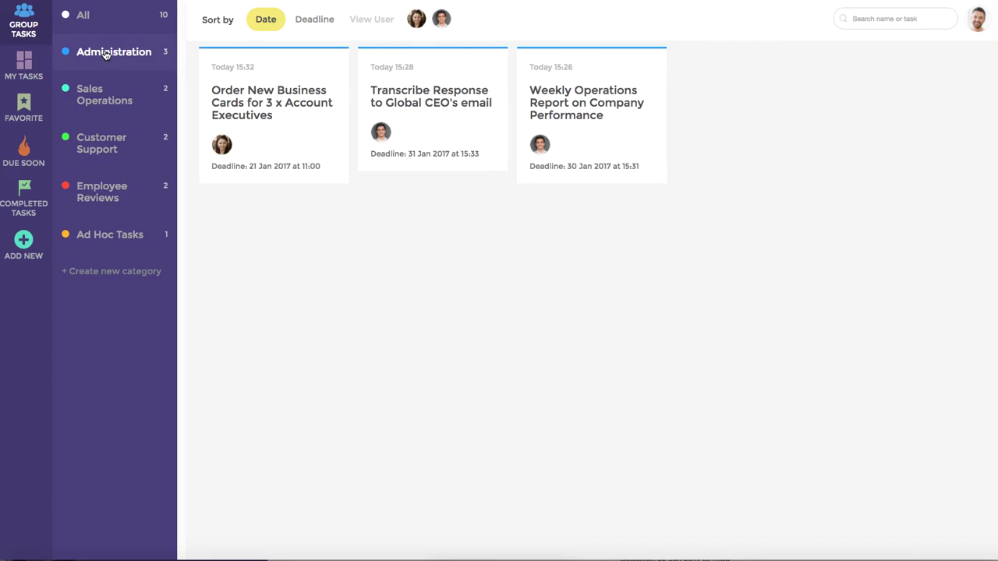
left_click(94, 100)
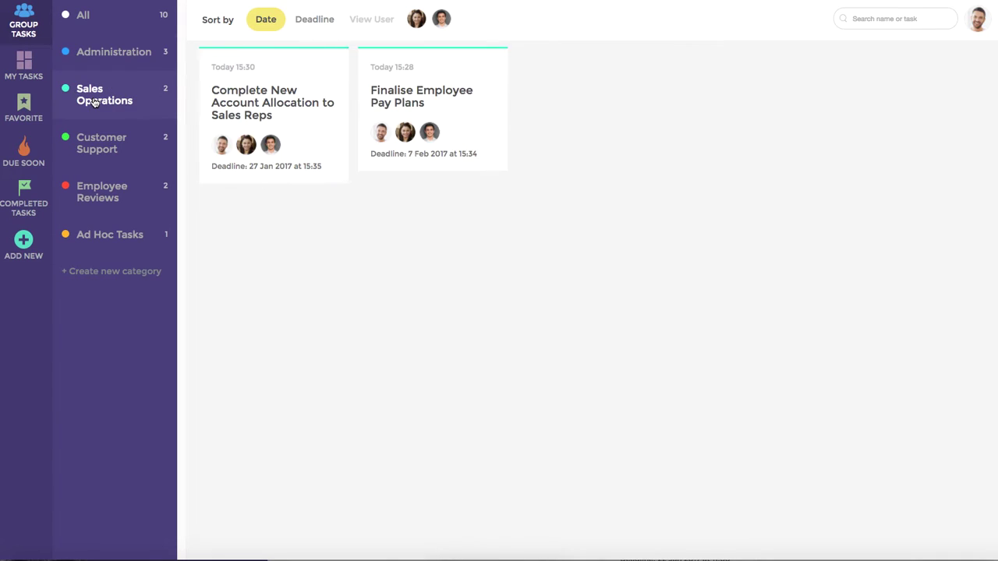
left_click(101, 152)
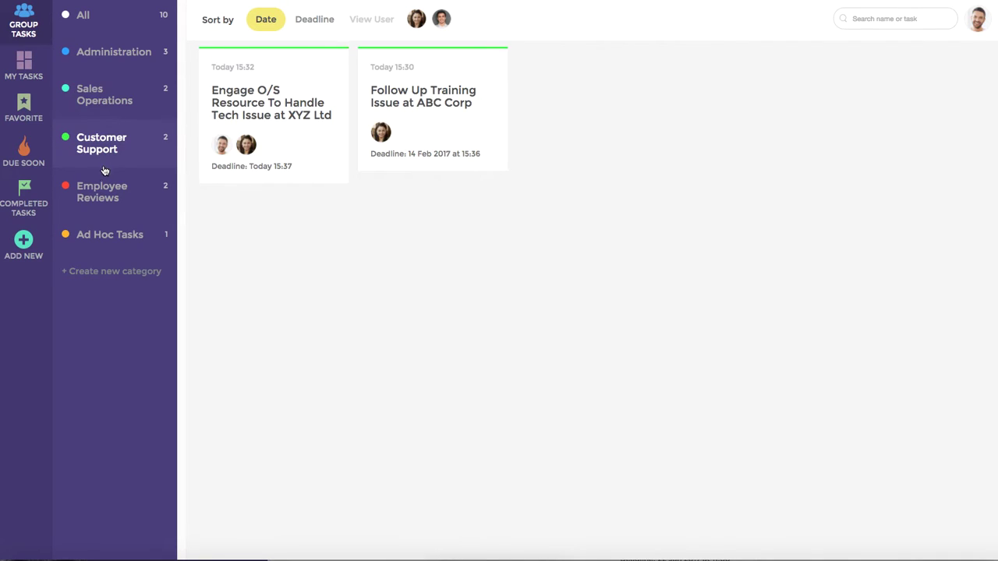
left_click(95, 196)
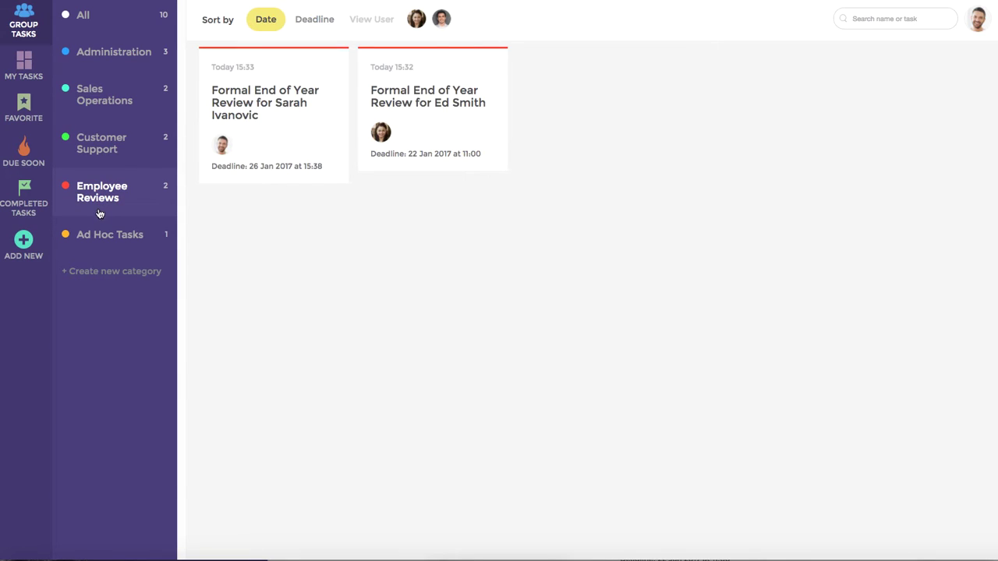
left_click(99, 233)
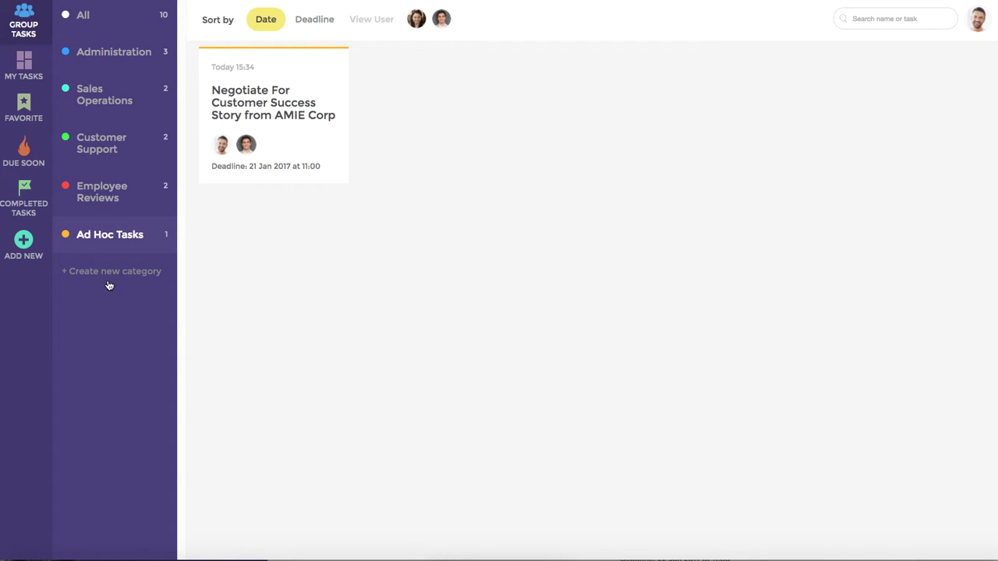
left_click(88, 15)
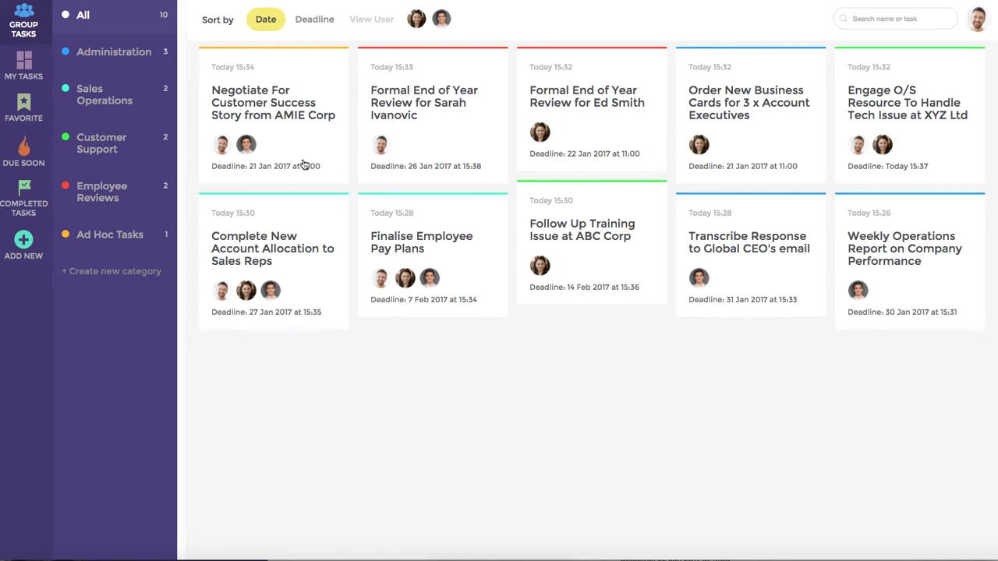
Open Complete New Account Allocation to Sales Reps, expand its full description, and start a comment.
left_click(281, 243)
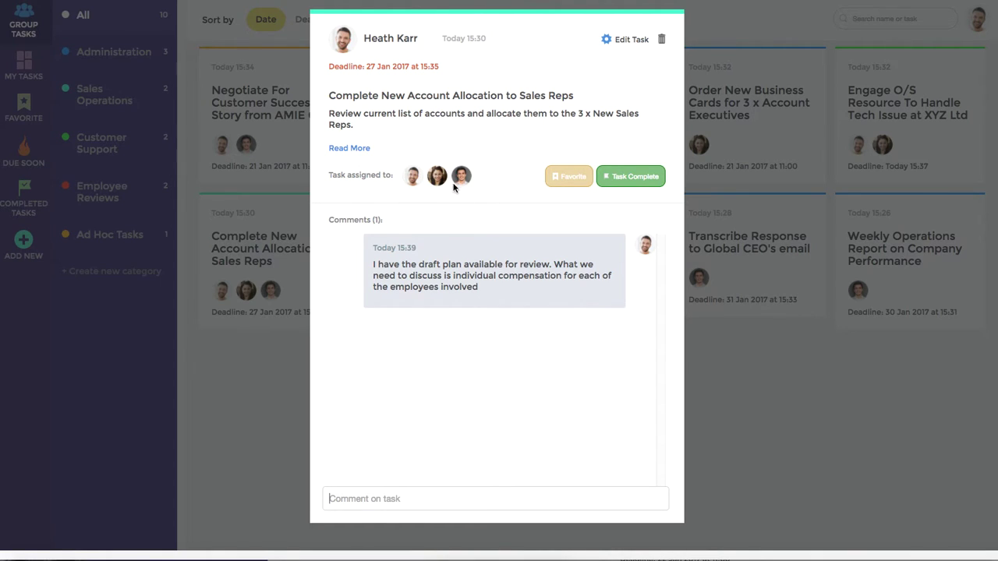
left_click(357, 151)
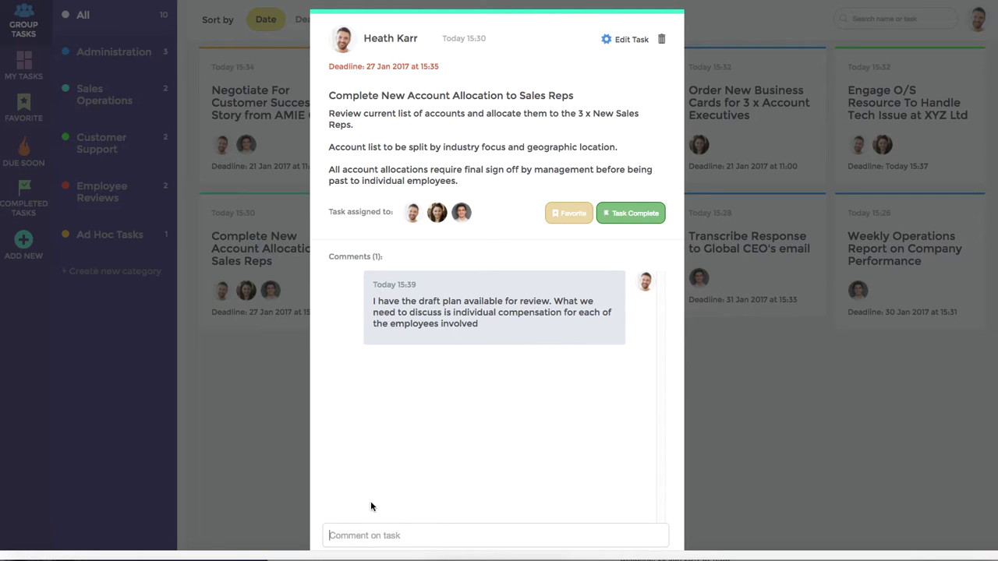
left_click(379, 536)
Close the task, switch to My Tasks (5 tasks), and open and close Complete New Account Allocation.
left_click(267, 422)
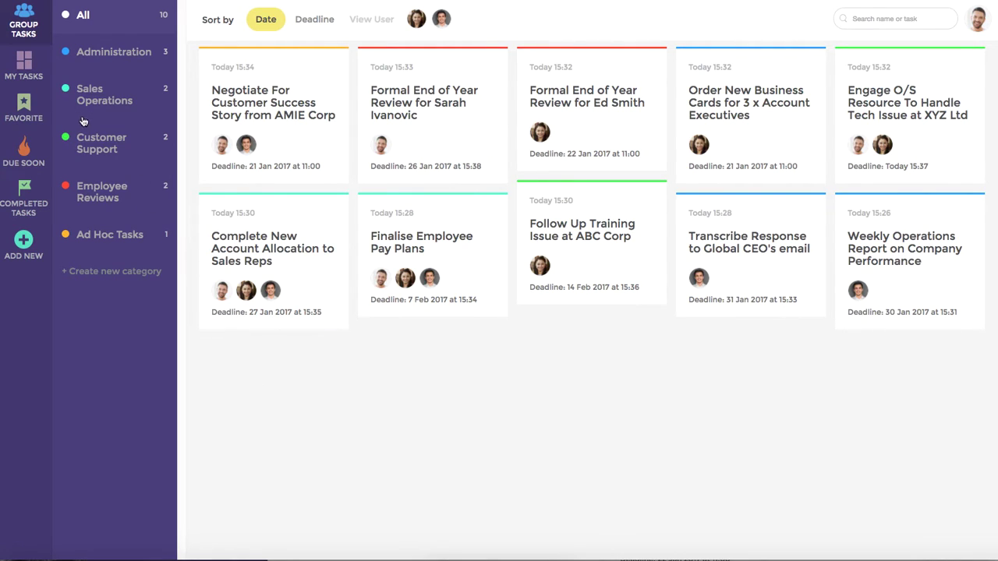
left_click(29, 71)
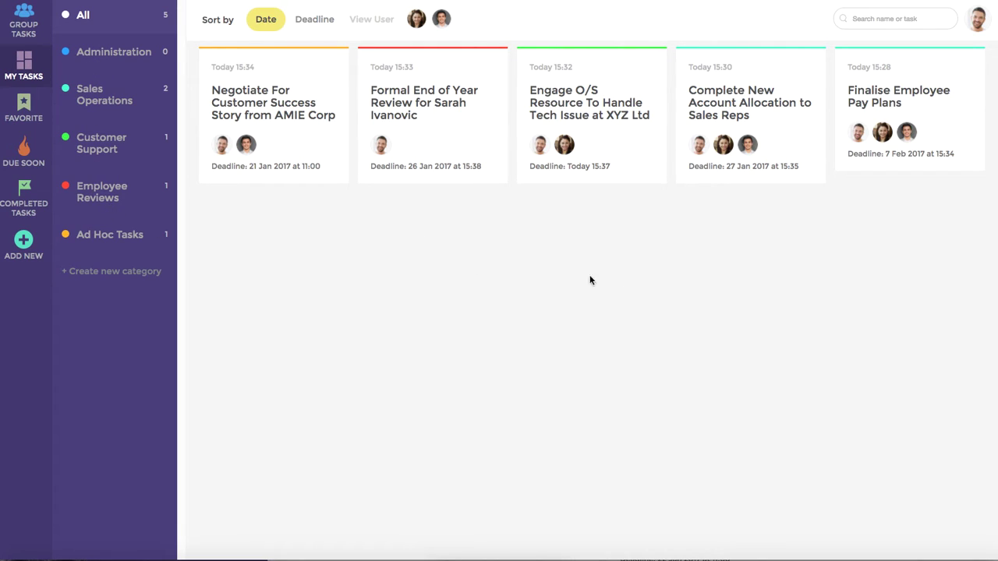
left_click(729, 105)
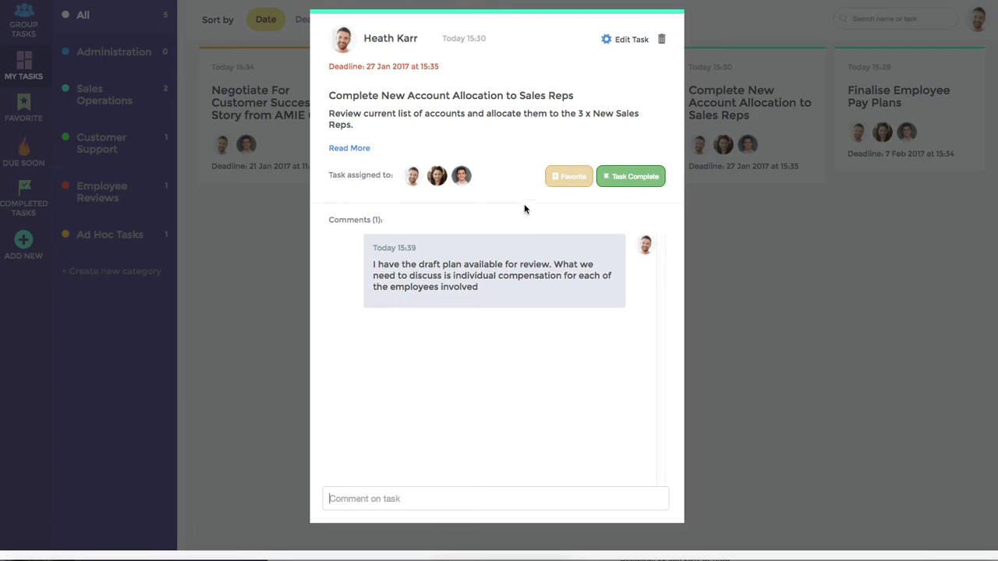
left_click(569, 179)
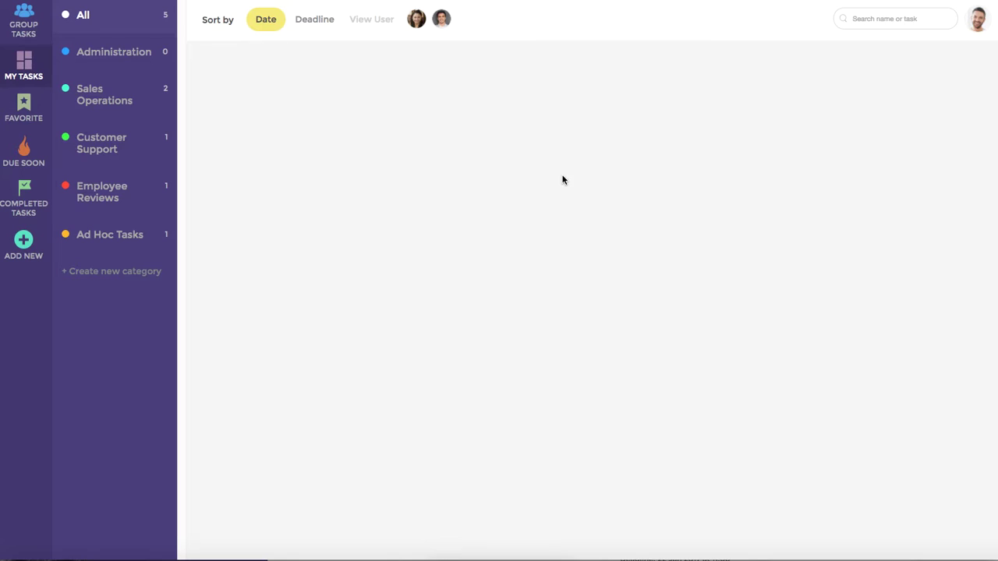
Browse the Favorite and Due Soon views, ending on Completed Tasks with its two finished tasks.
left_click(22, 113)
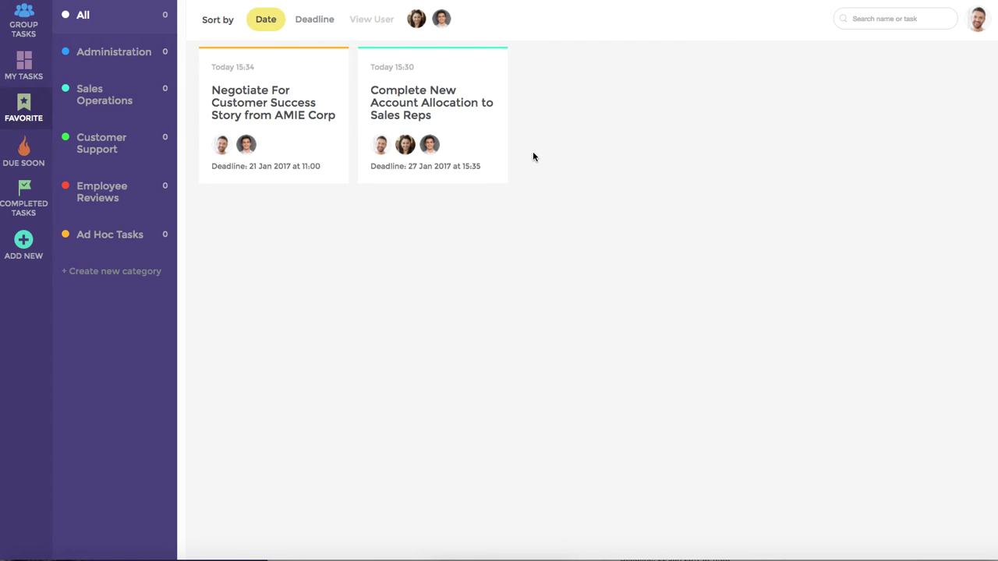
left_click(24, 153)
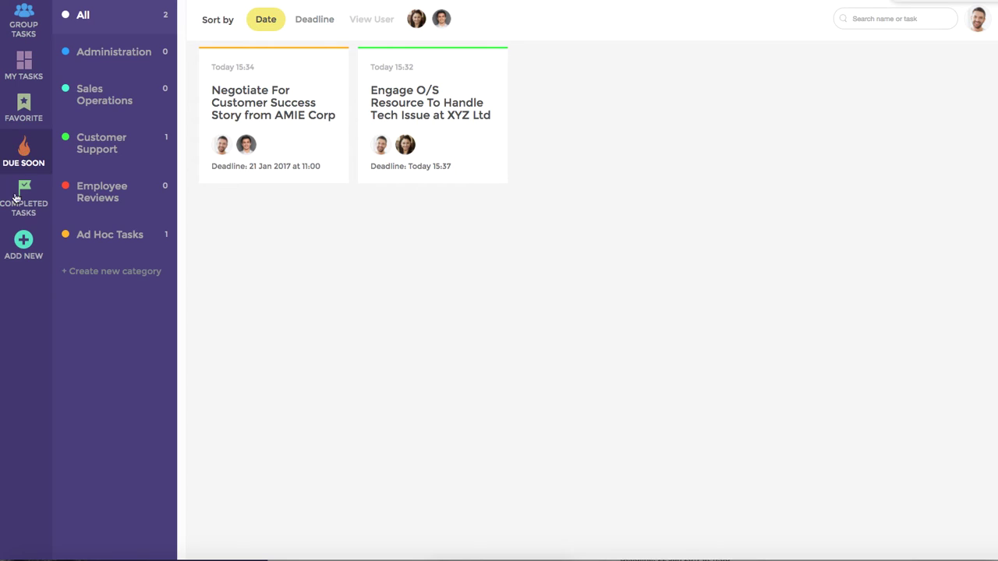
left_click(25, 213)
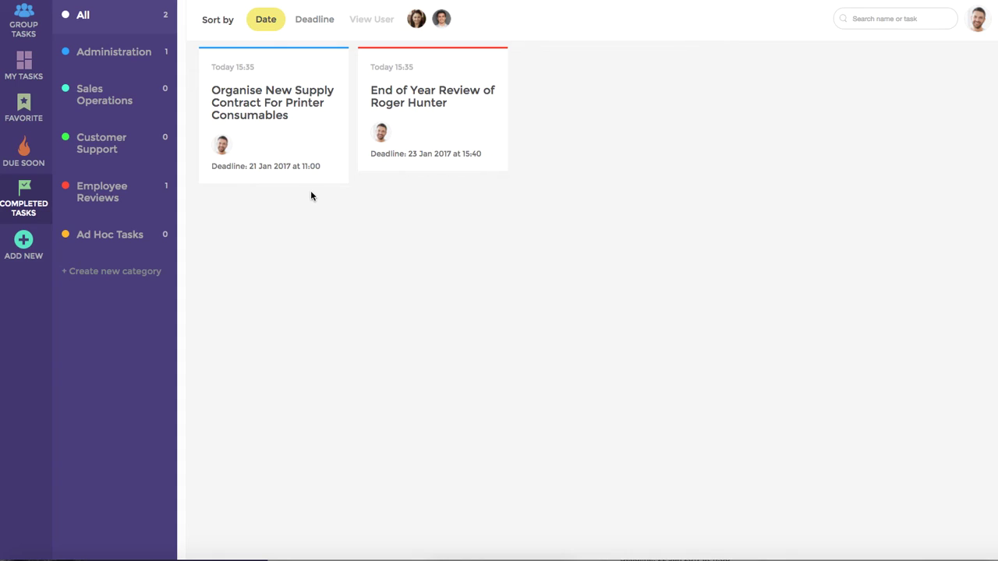
Start a new task and paste in the End of Year Review headline and its details description.
left_click(24, 242)
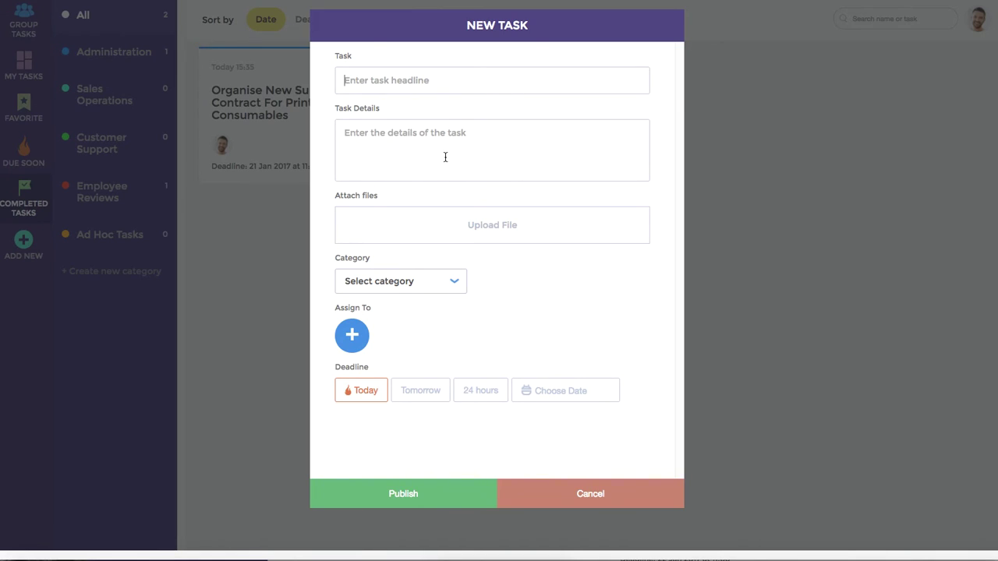
type("End of Year Review of Roger Hunter")
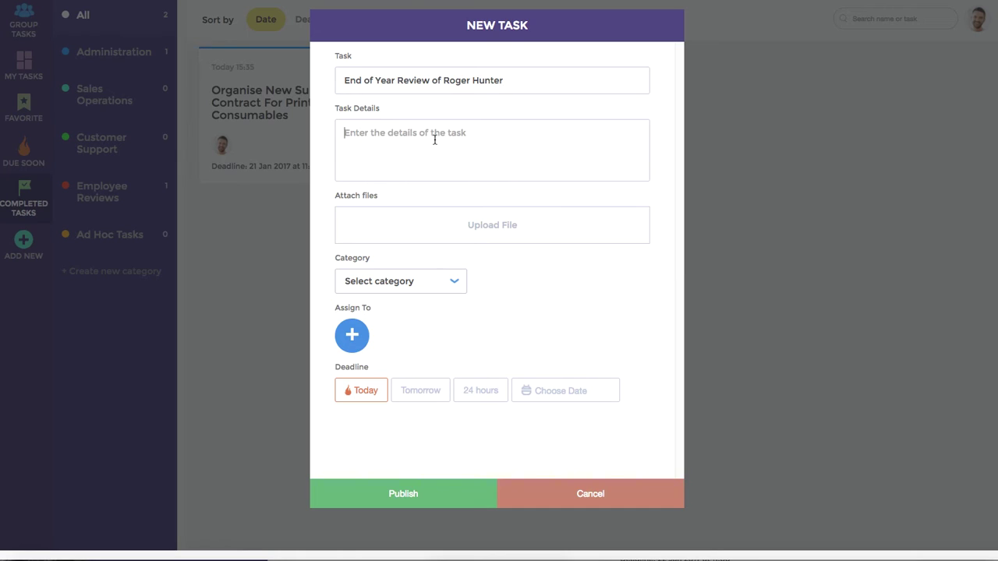
left_click(435, 140)
type("End of Year Review of Roger Hunter")
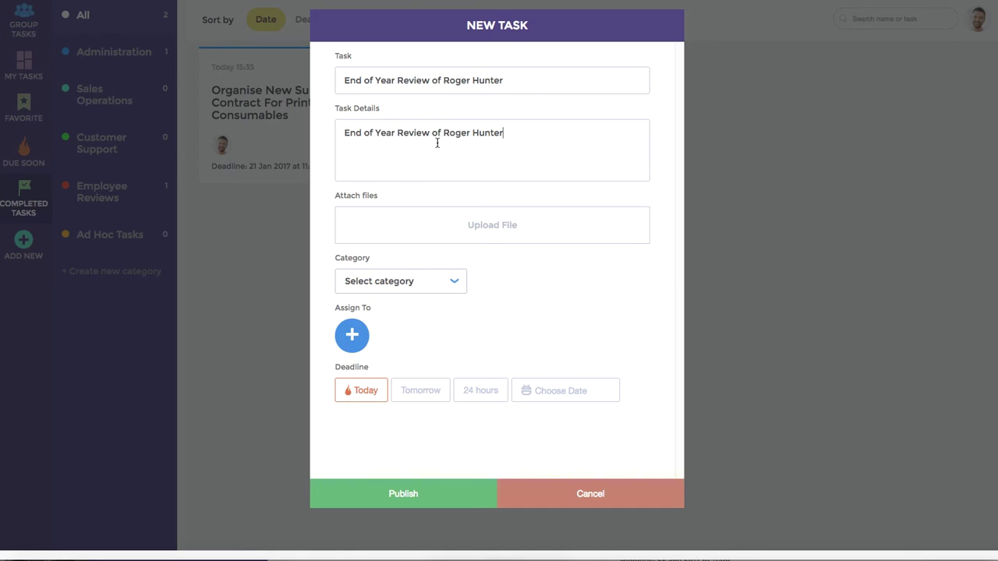
File the task under Employee Reviews and assign a team member to it.
left_click(433, 289)
left_click_drag(462, 306, 448, 348)
left_click(387, 321)
left_click(352, 337)
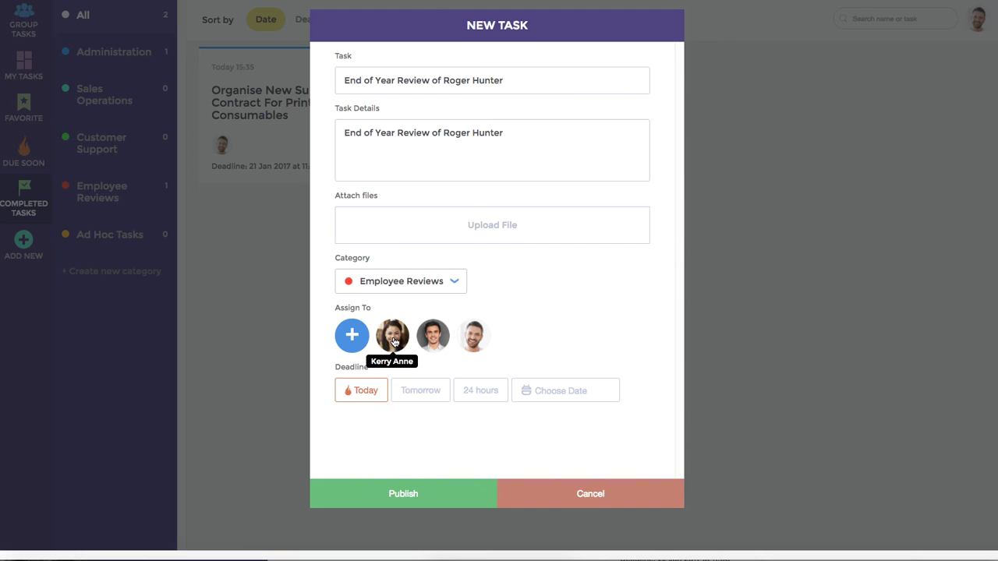
left_click(393, 340)
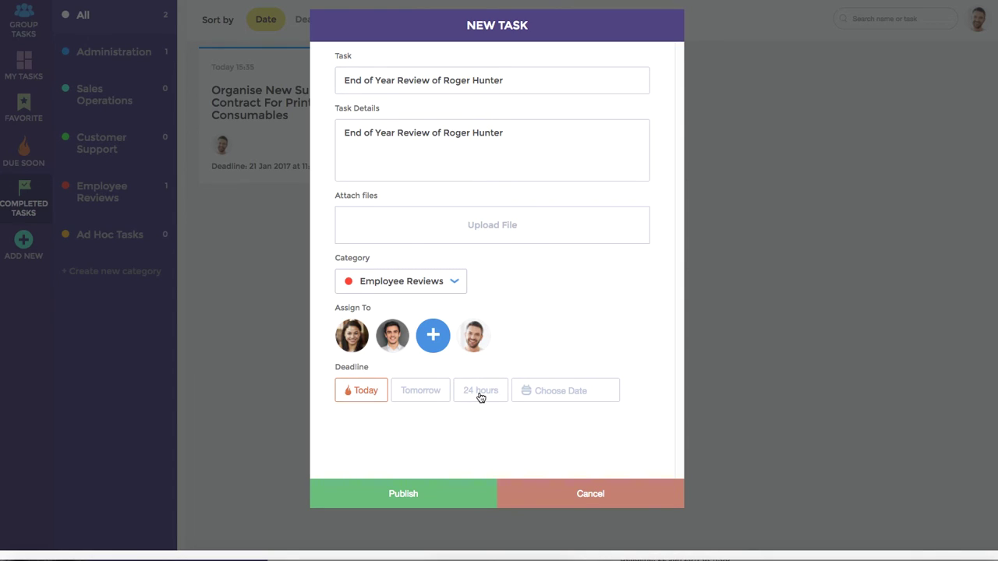
Set the deadline to 24 January at 12:00 and publish the task.
left_click(564, 396)
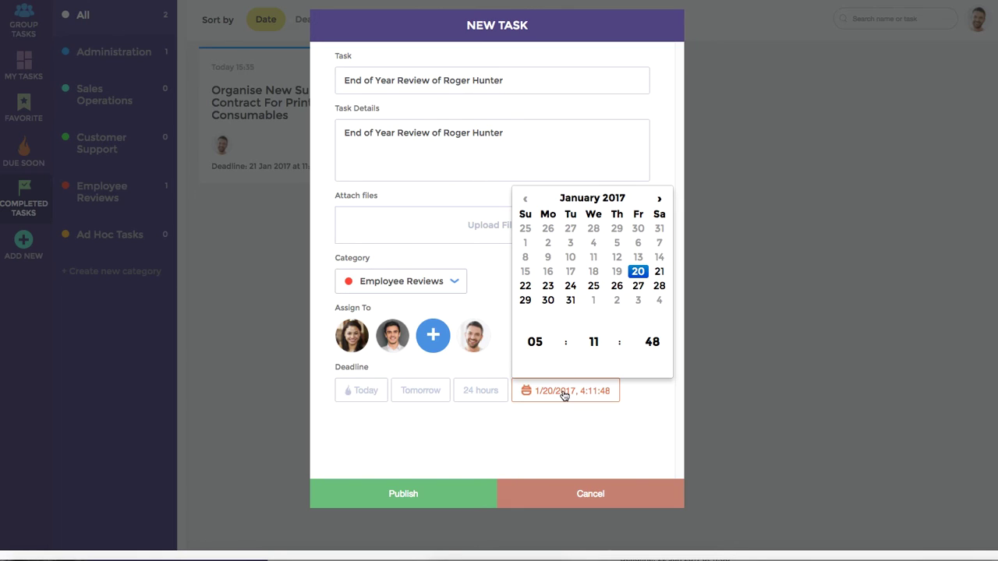
left_click(570, 287)
left_click(535, 342)
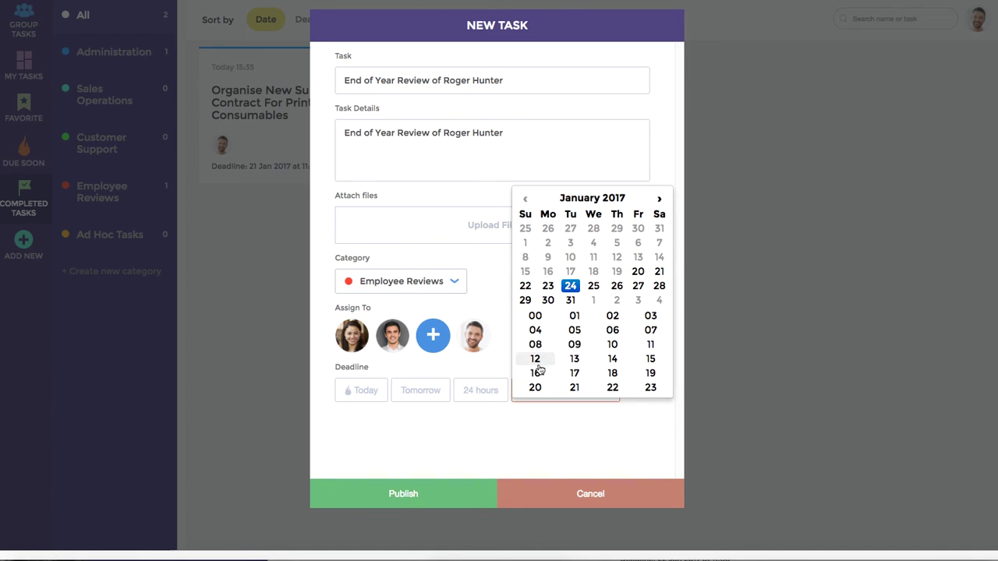
left_click(535, 361)
left_click(590, 342)
left_click(535, 316)
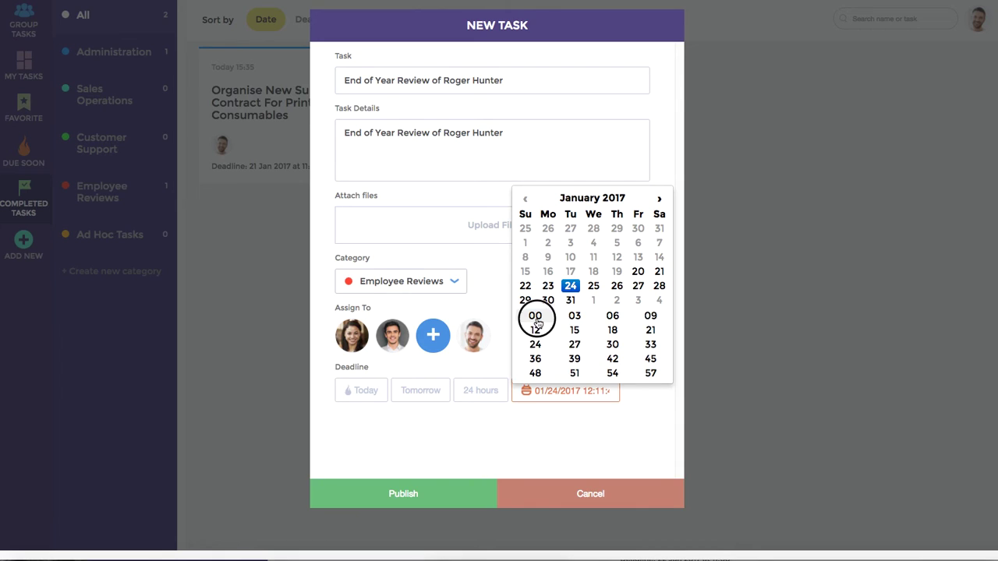
left_click(409, 493)
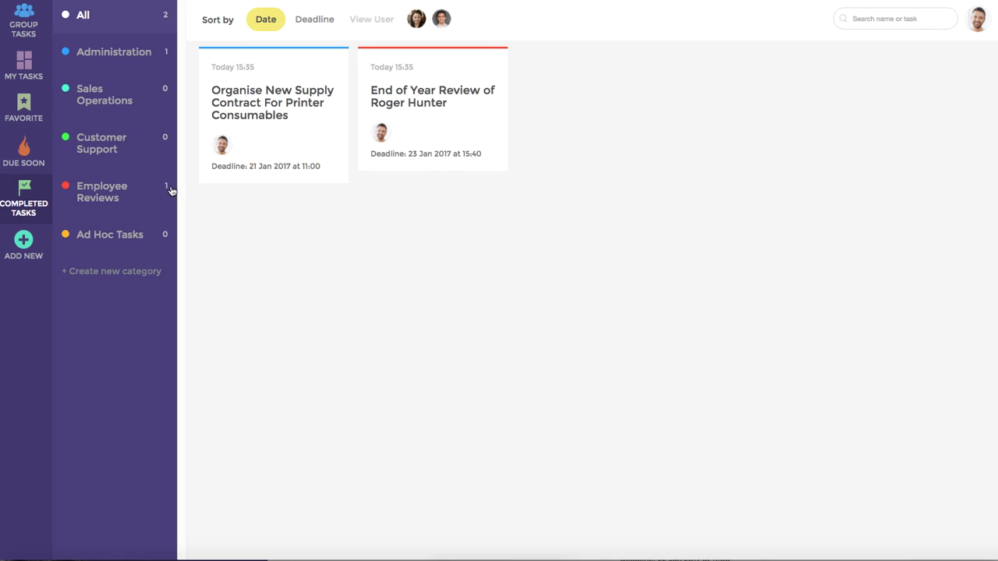
Return to Group Tasks to see all 11 tasks, headed by the new End of Year Review.
left_click(24, 28)
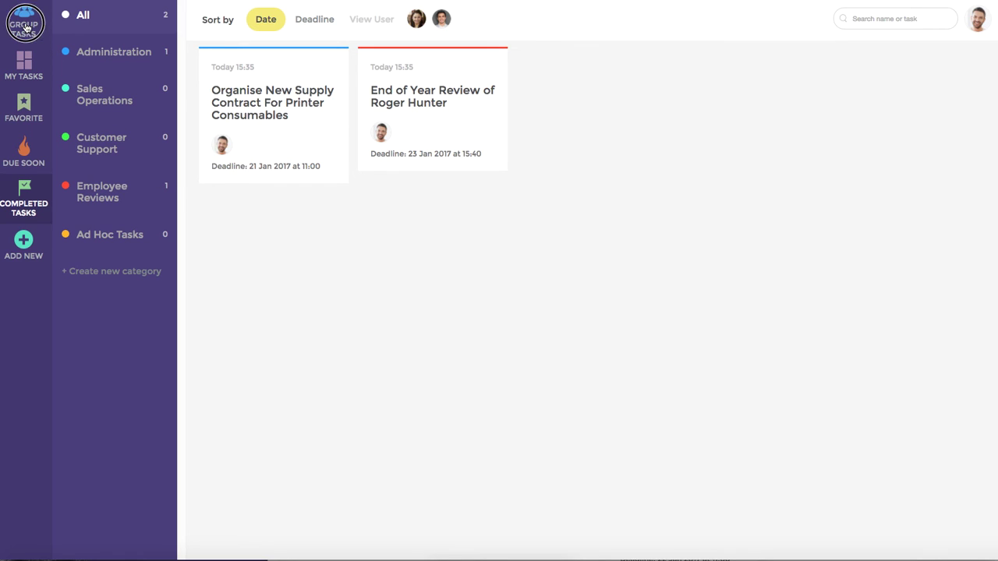